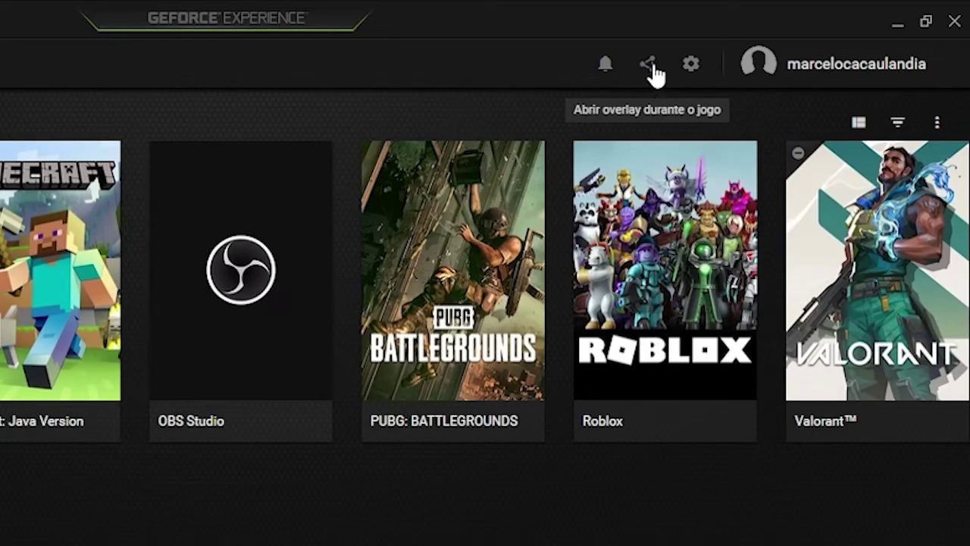
- Enable the in-game overlay in the GeForce Experience general settings
left_click(691, 65)
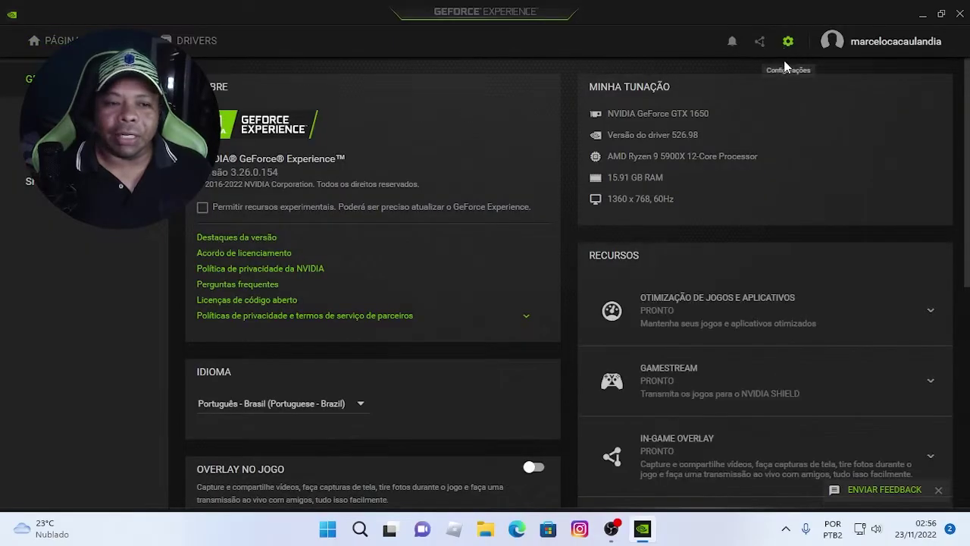
scroll(313, 303, "down", 5)
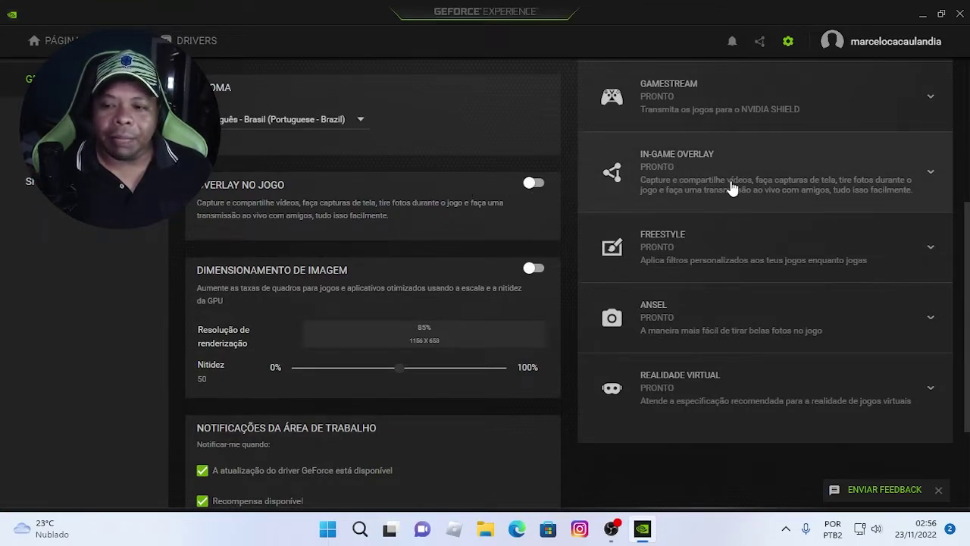
left_click(533, 184)
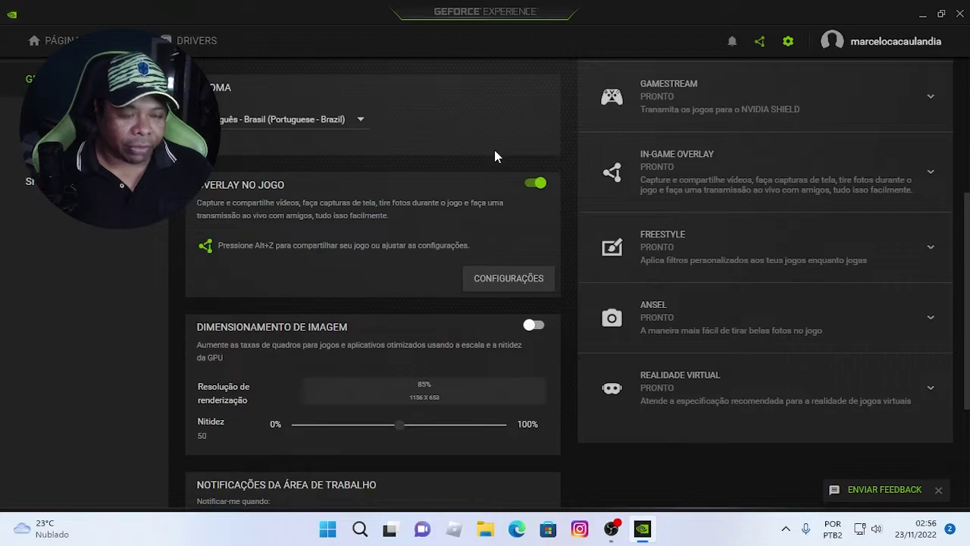
- Open the in-game overlay and turn off Instant Replay
key("alt+z")
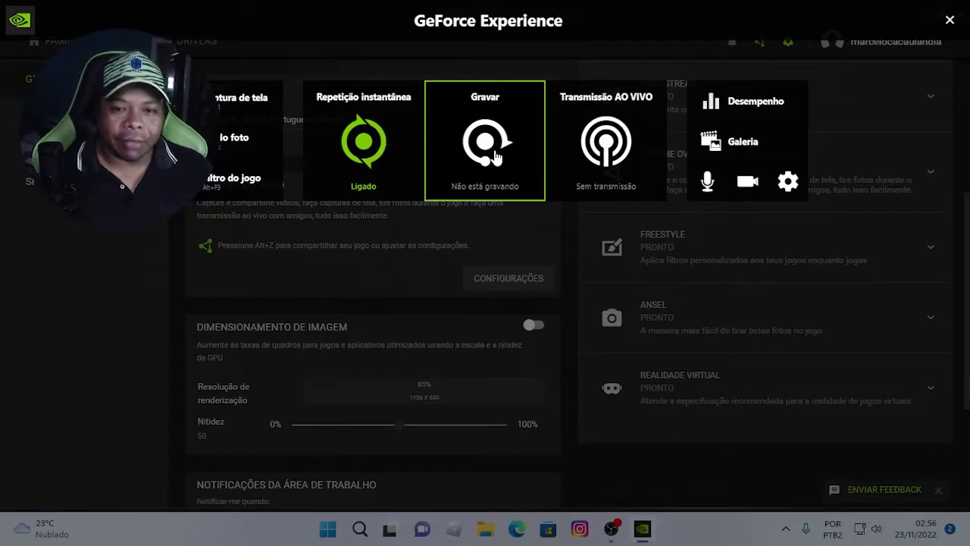
left_click(361, 154)
left_click(326, 215)
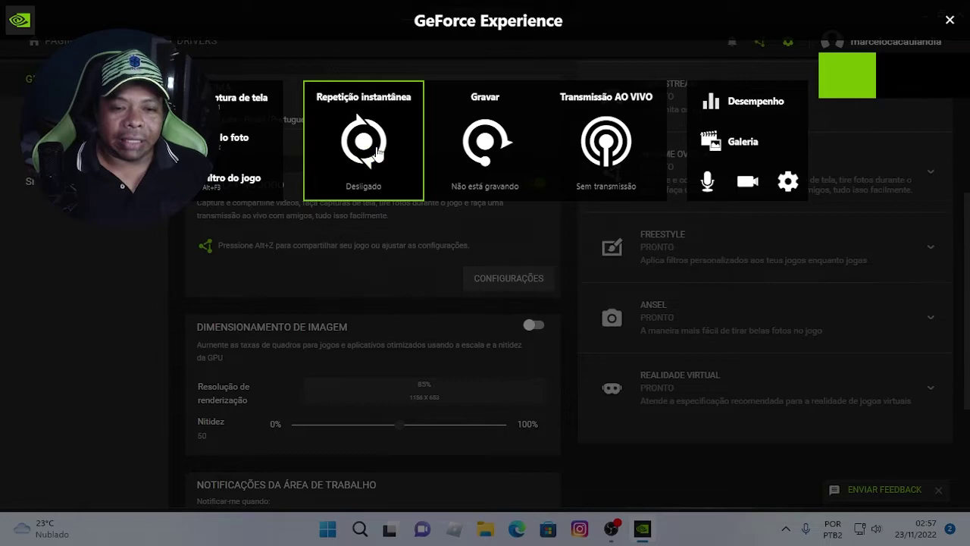
- Look over Instant Replay's video capture settings, including duration, quality, resolution, frame rate and bit rate, and go back without saving
left_click(377, 152)
left_click(371, 237)
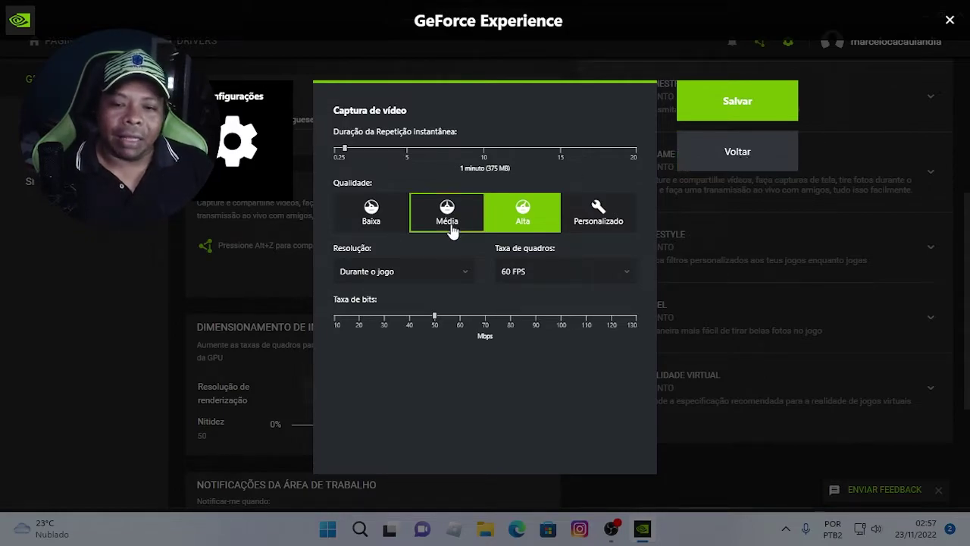
left_click(745, 155)
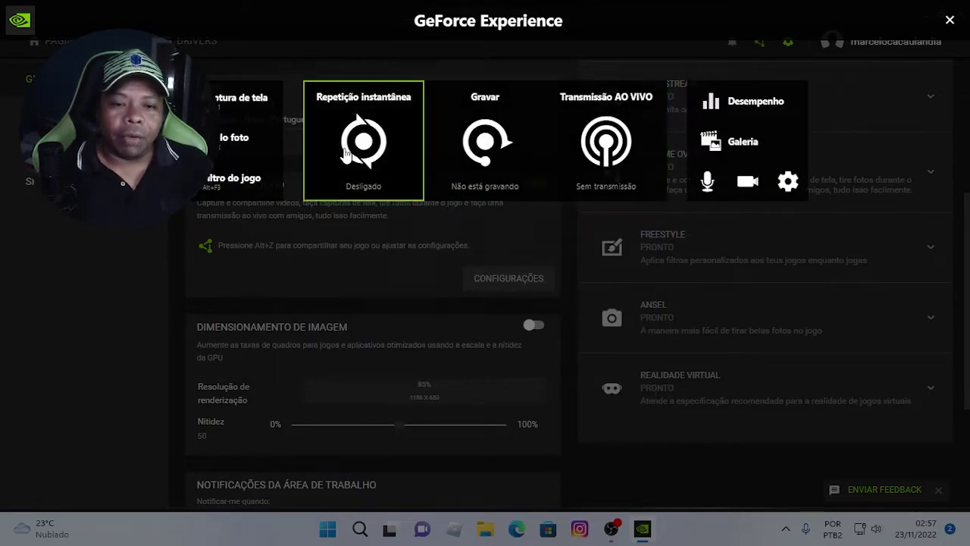
- Turn on Instant Replay, then close the overlay and the GeForce Experience window
left_click(363, 193)
left_click(334, 212)
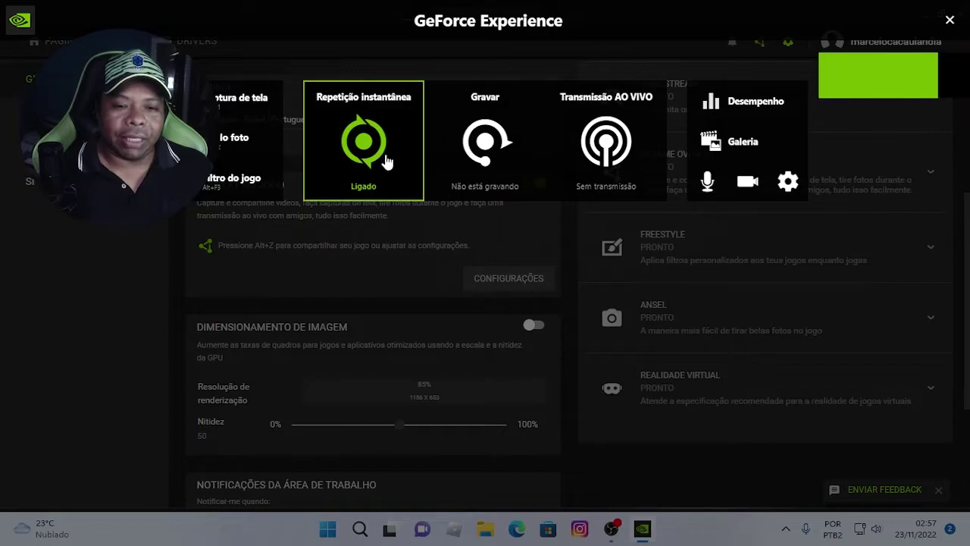
left_click(947, 21)
left_click(959, 14)
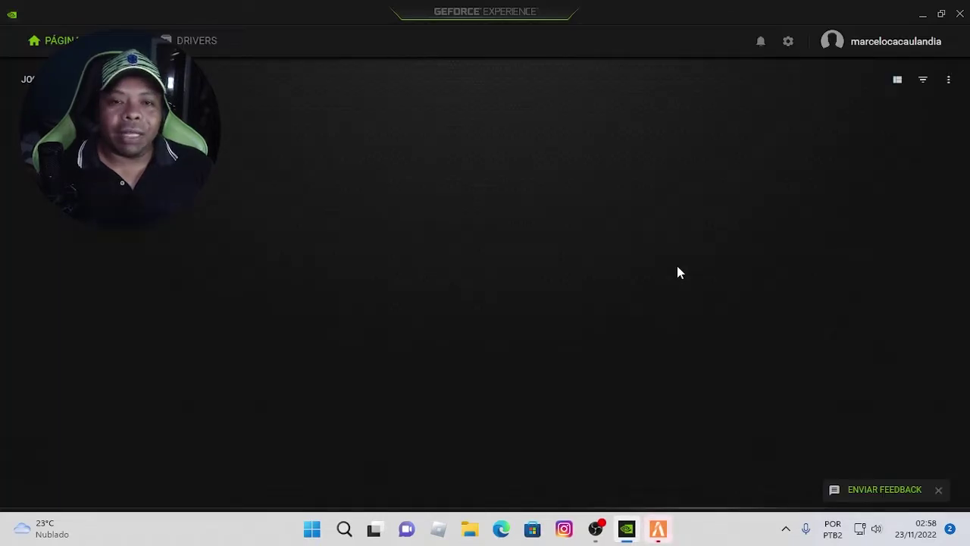
- Check the overlay over the GeForce Experience home page, then close both the overlay and the window
mouse_move(639, 197)
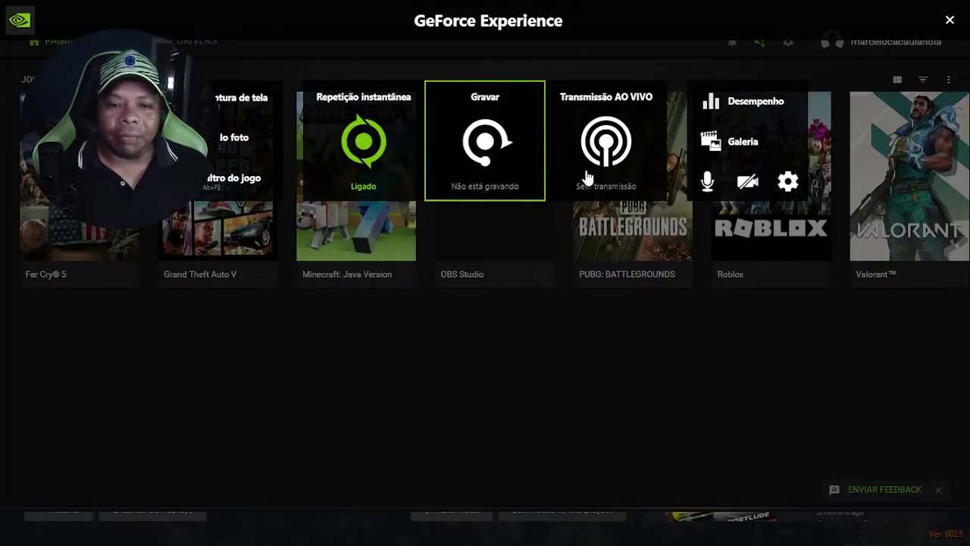
left_click(950, 20)
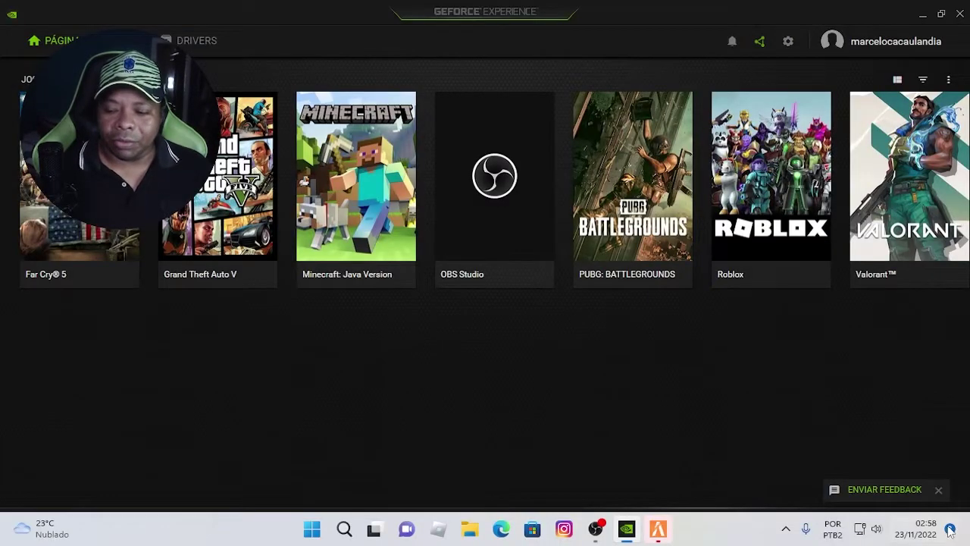
left_click(960, 16)
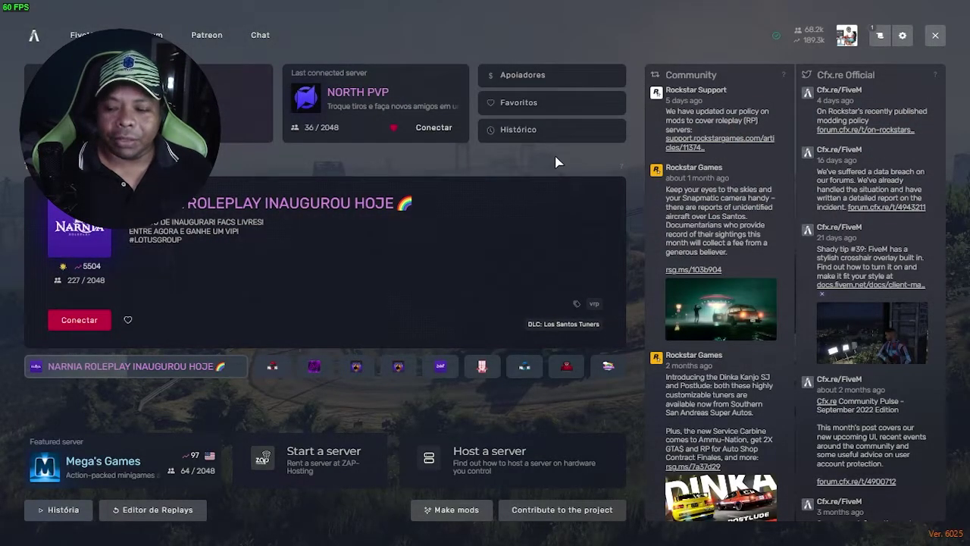
- Switch to FiveM and connect to the last connected server, NORTH PVP
key("alt+Tab")
key("alt+Tab")
key("super")
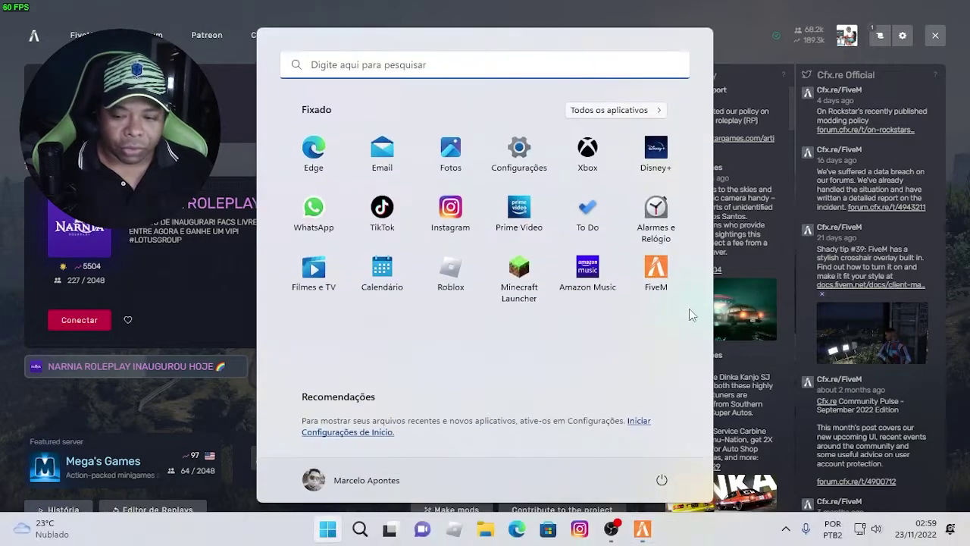
left_click(656, 270)
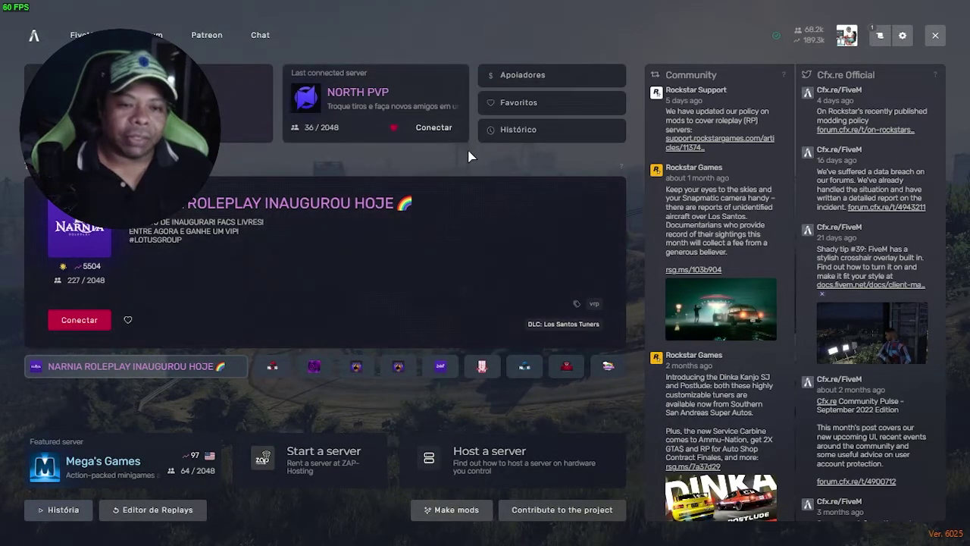
left_click(370, 92)
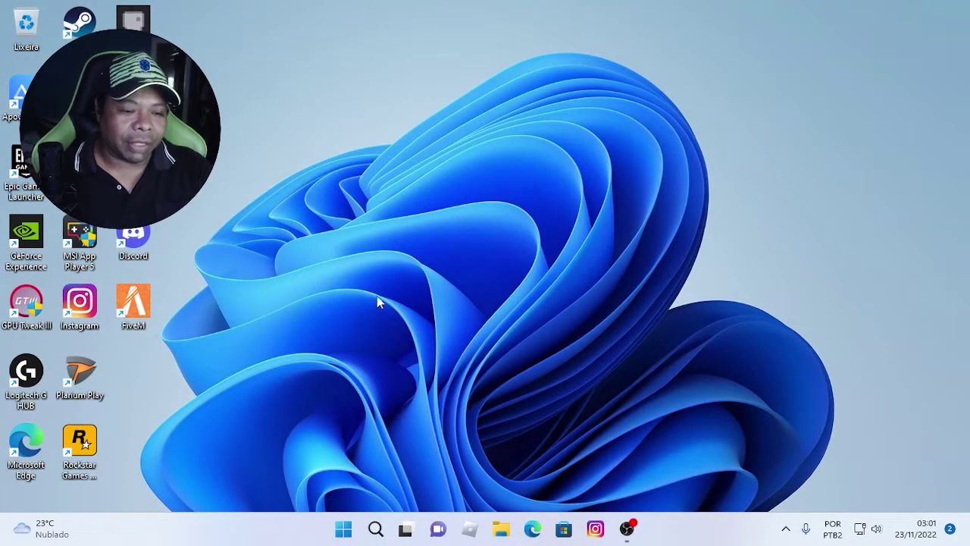
- Open the file location of the FiveM desktop shortcut and go into the FiveM Application Data folder
right_click(129, 317)
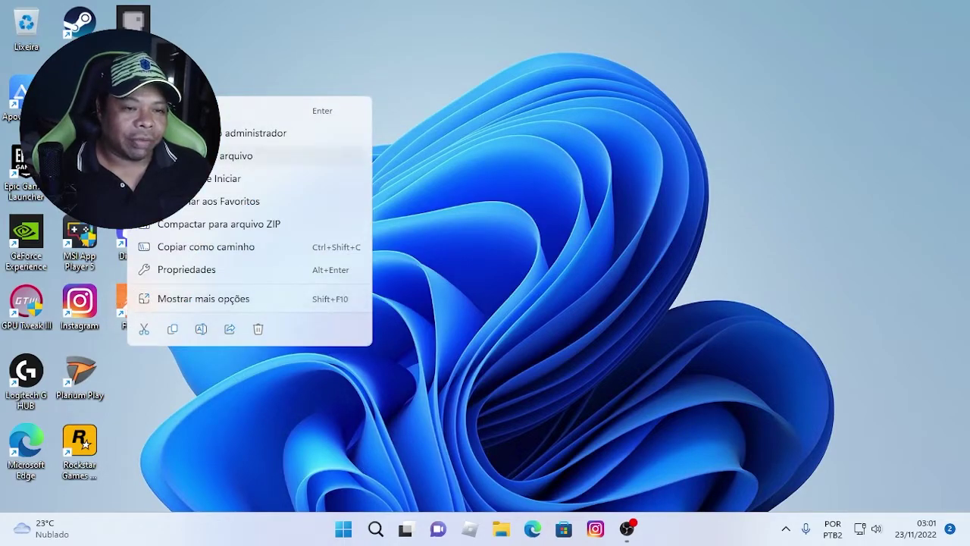
left_click(189, 155)
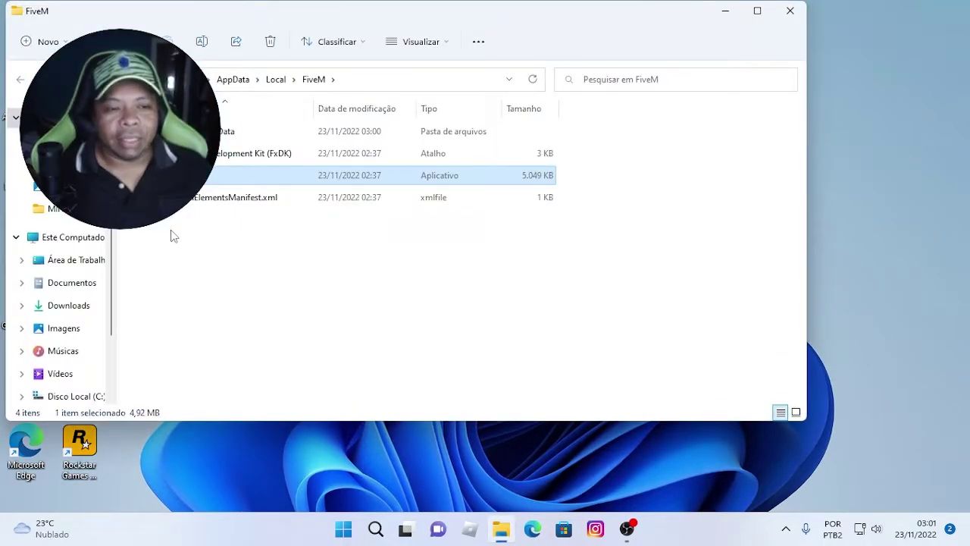
double_click(213, 131)
left_click_drag(241, 23, 351, 23)
scroll(282, 219, "down", 2)
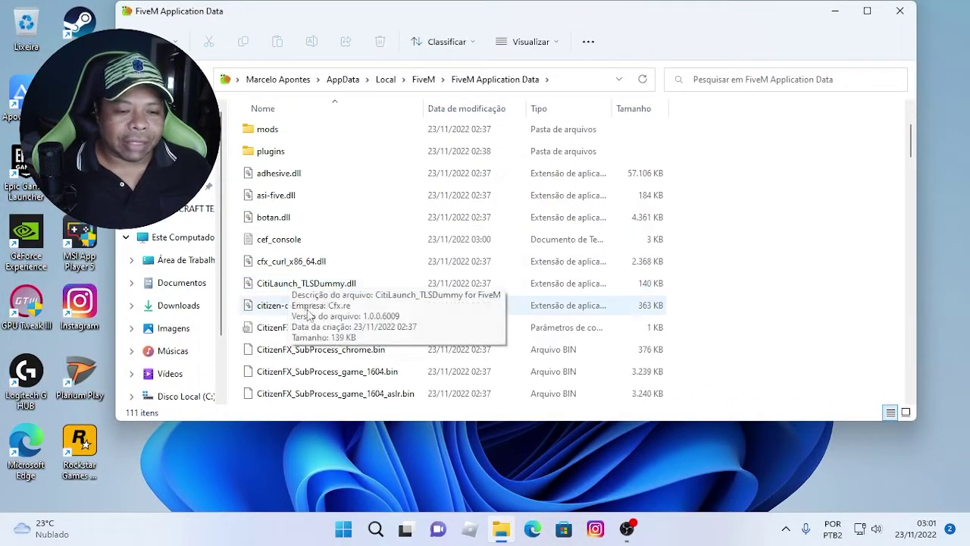
- Open the CitizenFX configuration file with Notepad (Bloco de notas)
left_click(288, 336)
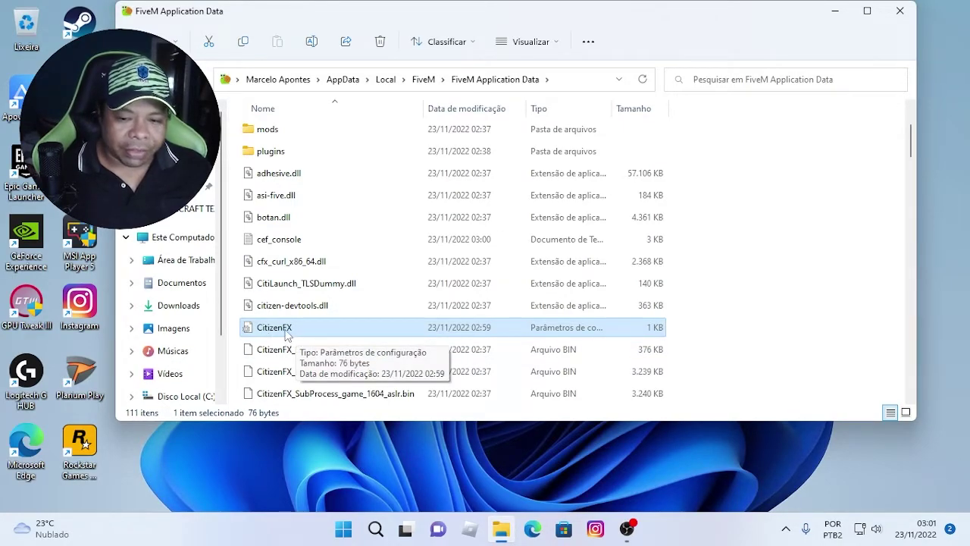
right_click(287, 335)
mouse_move(347, 194)
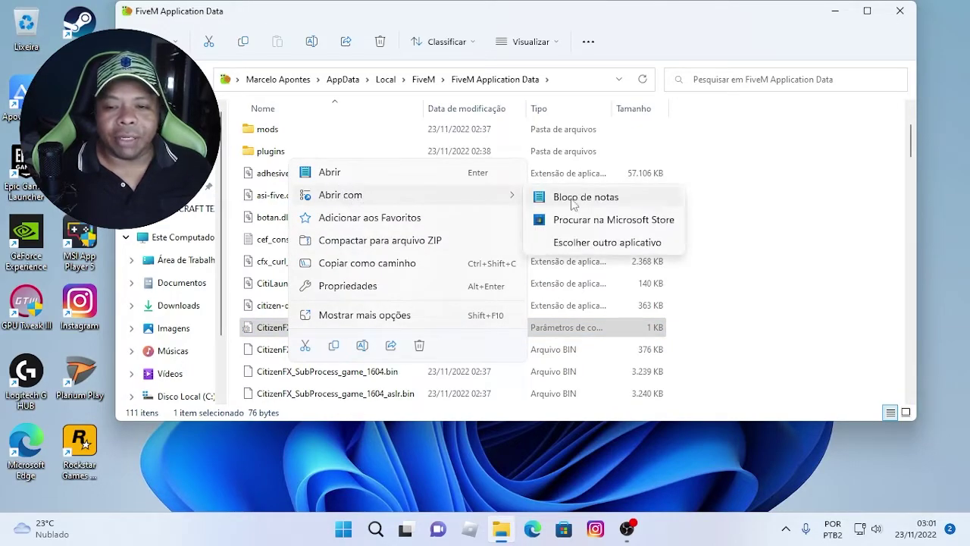
left_click(576, 198)
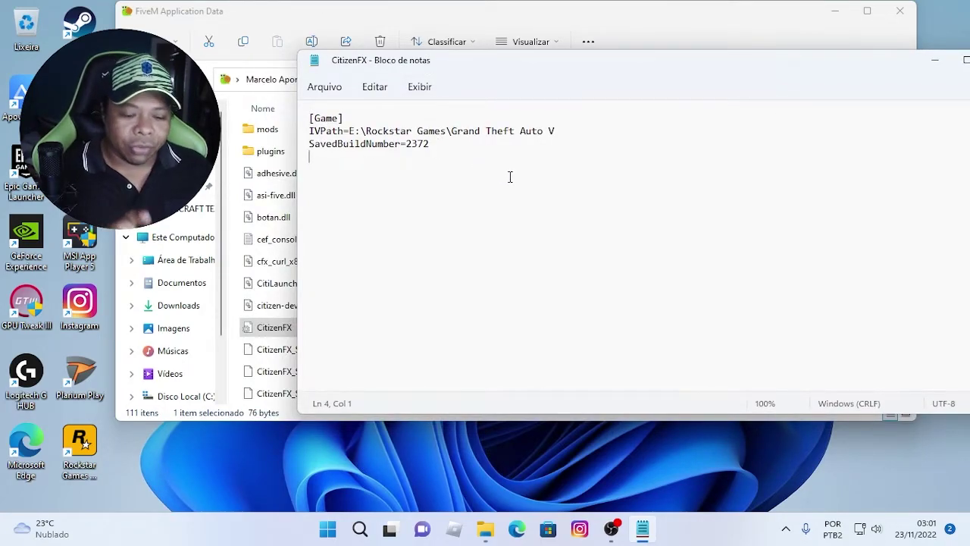
- Add the line DisableNVSP=0 below SavedBuildNumber in the CitizenFX file, then close it and save the changes
type("Disable")
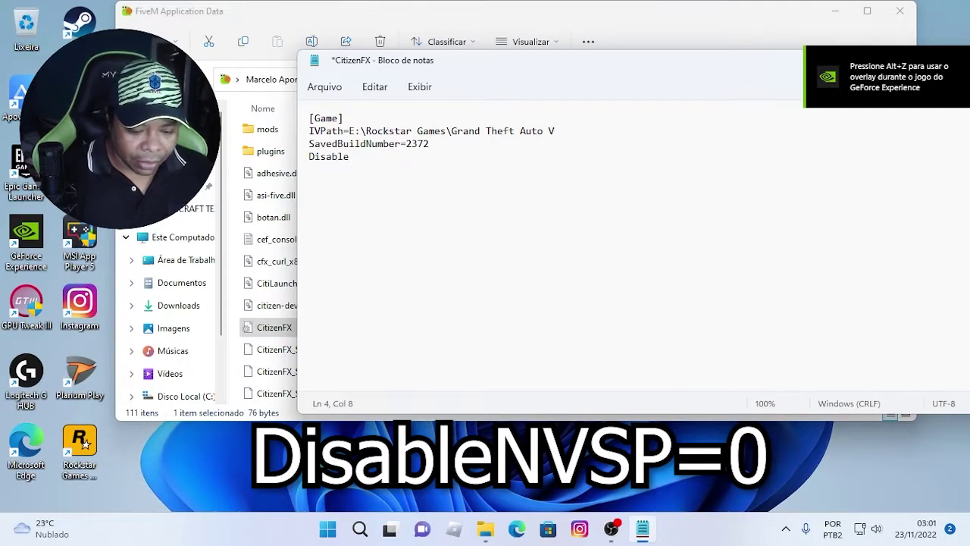
type("NVSP=0")
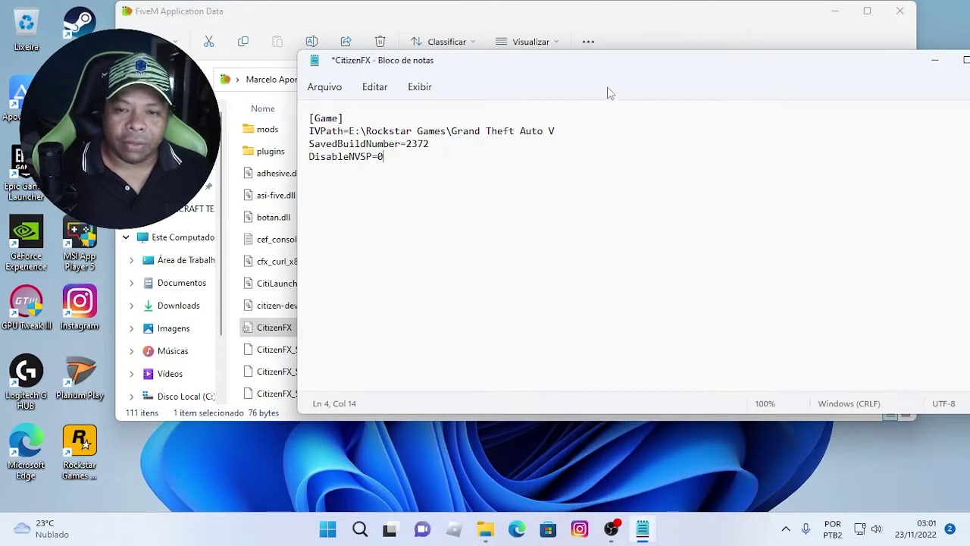
left_click_drag(611, 67, 361, 60)
left_click(752, 52)
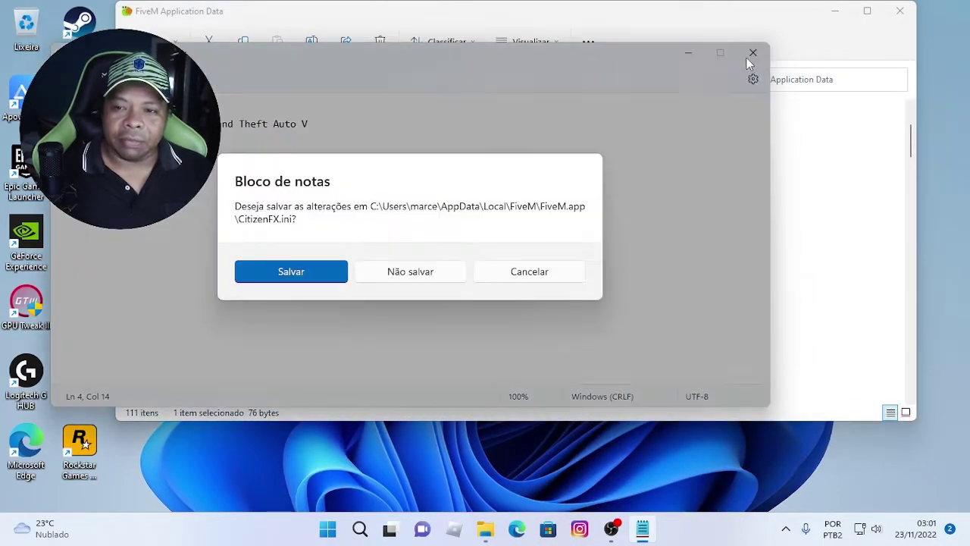
left_click(328, 281)
- Close the FiveM Application Data folder window and refresh the desktop
left_click(900, 11)
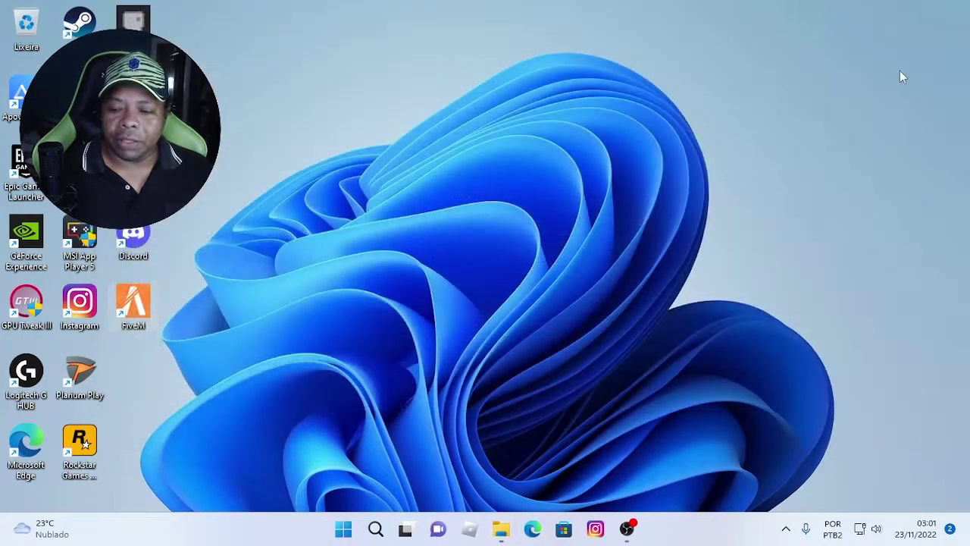
right_click(450, 231)
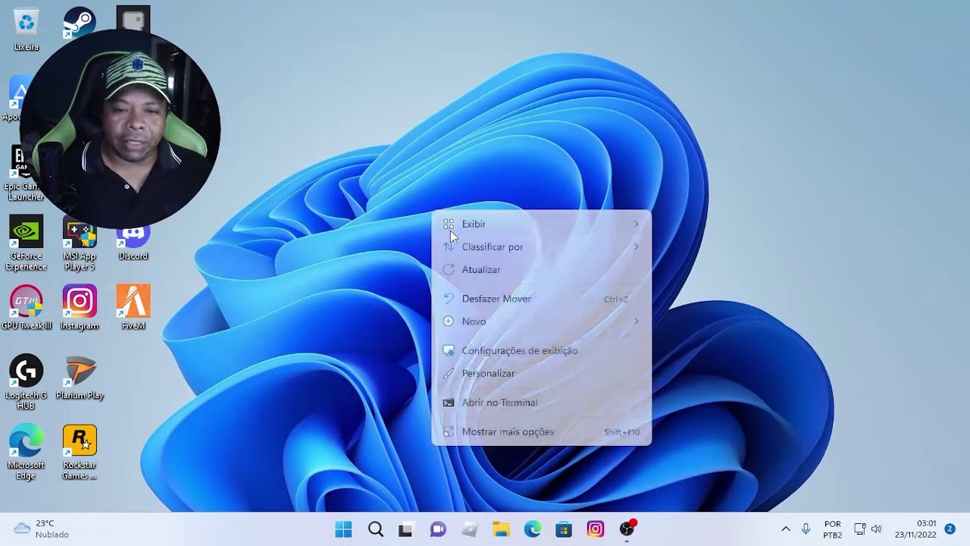
left_click(464, 267)
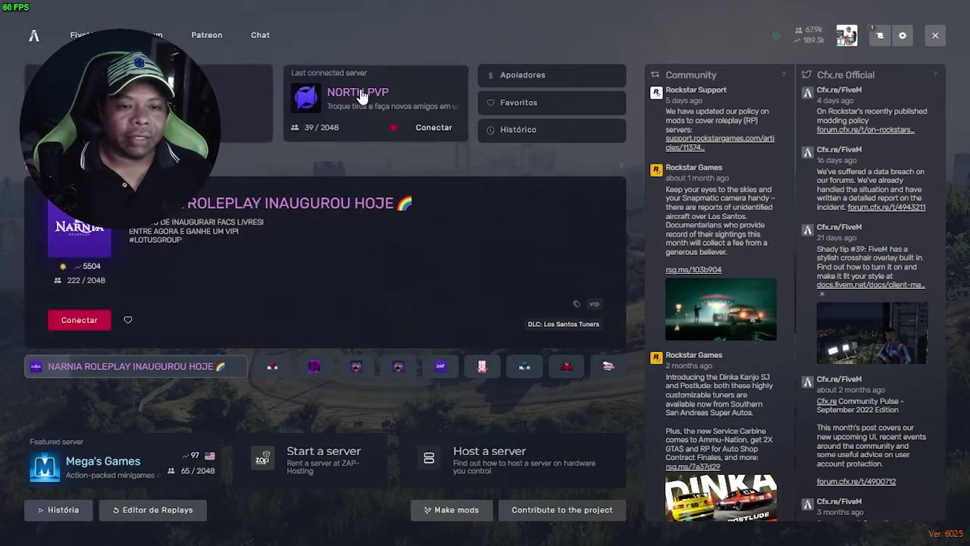
- Connect to the NORTH PVP server in FiveM and bring up the GeForce overlay's Instant Replay options while the game loads
left_click(361, 94)
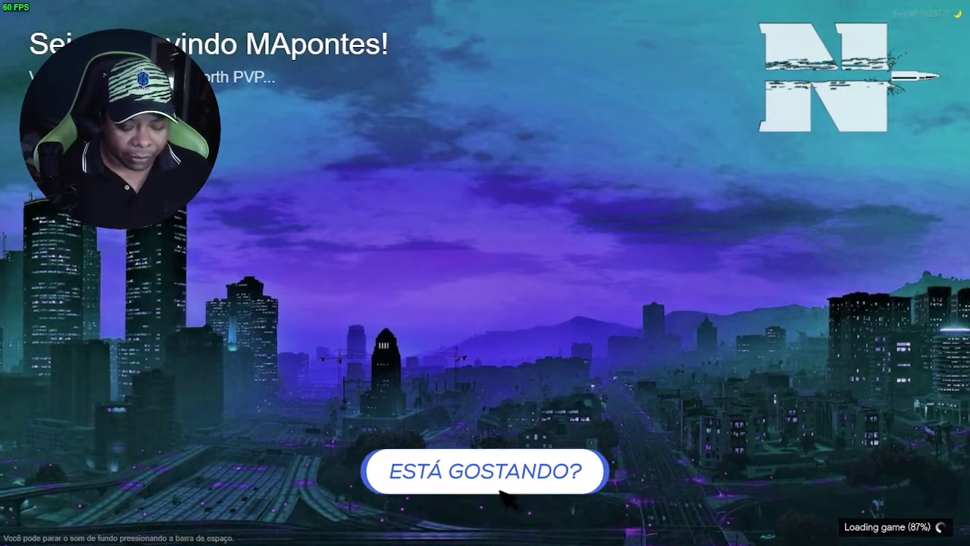
key("alt+z")
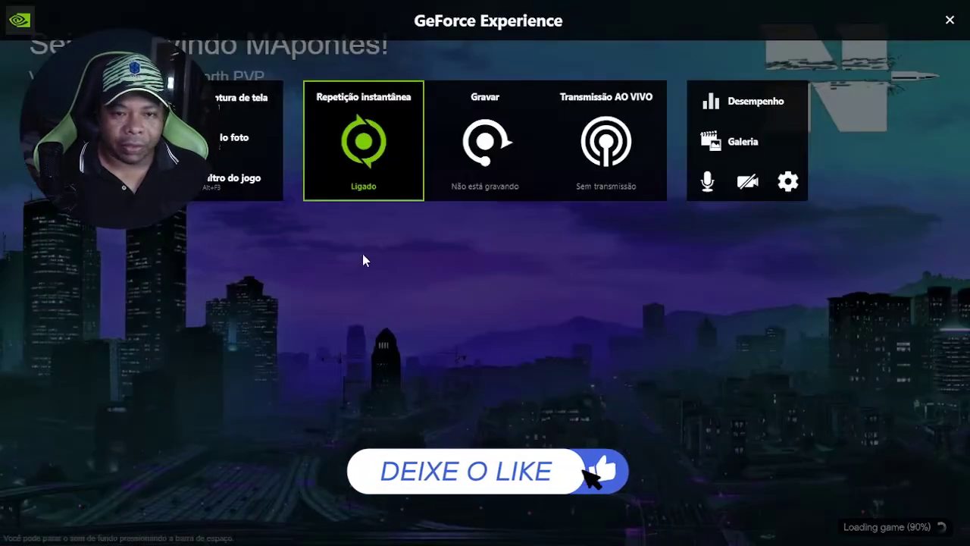
left_click(352, 159)
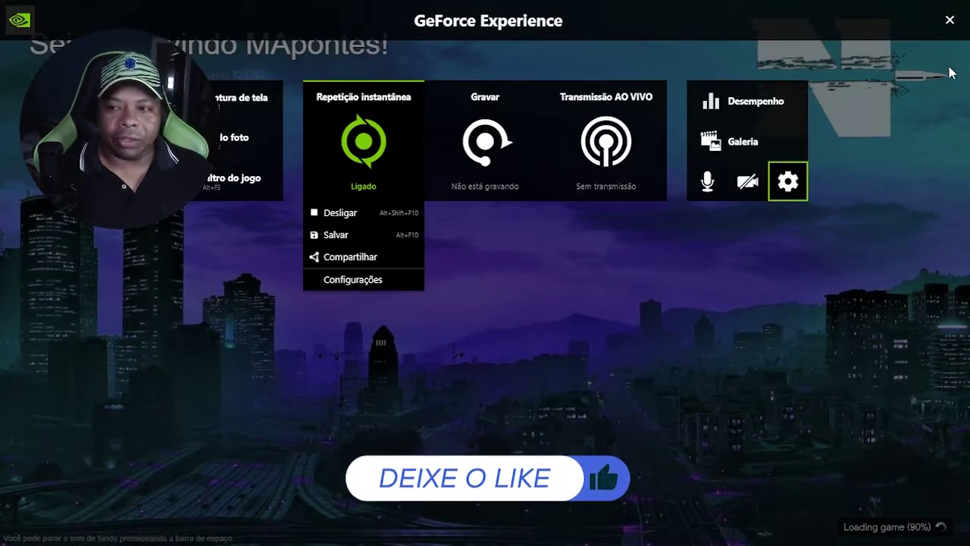